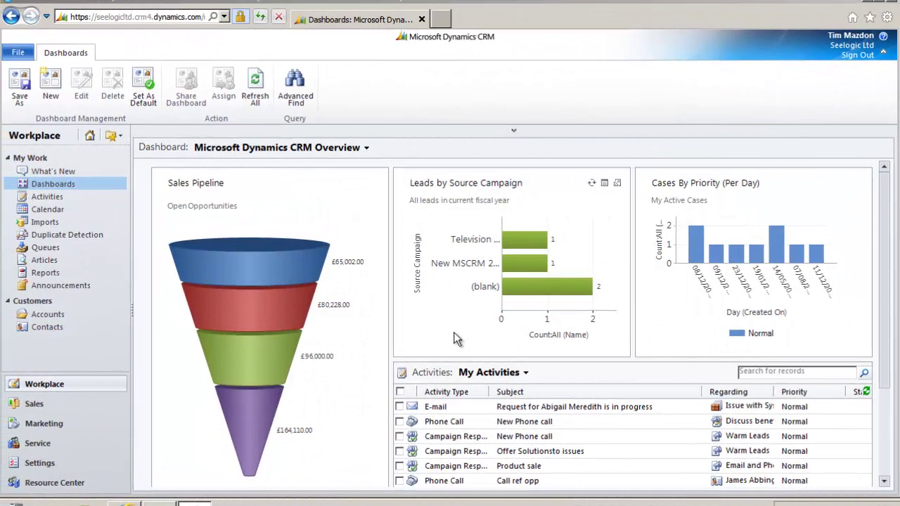
- Go to Sales > Leads and collapse the Get Started pane
click(35, 406)
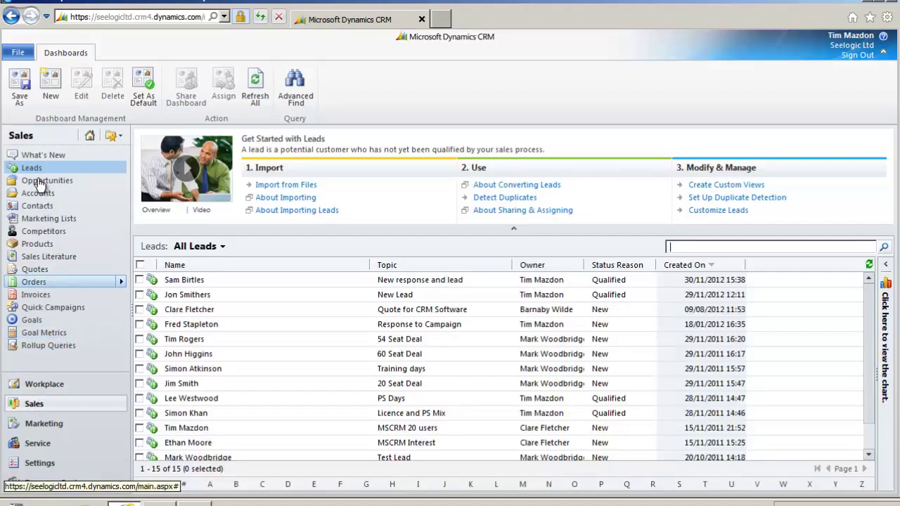
click(36, 169)
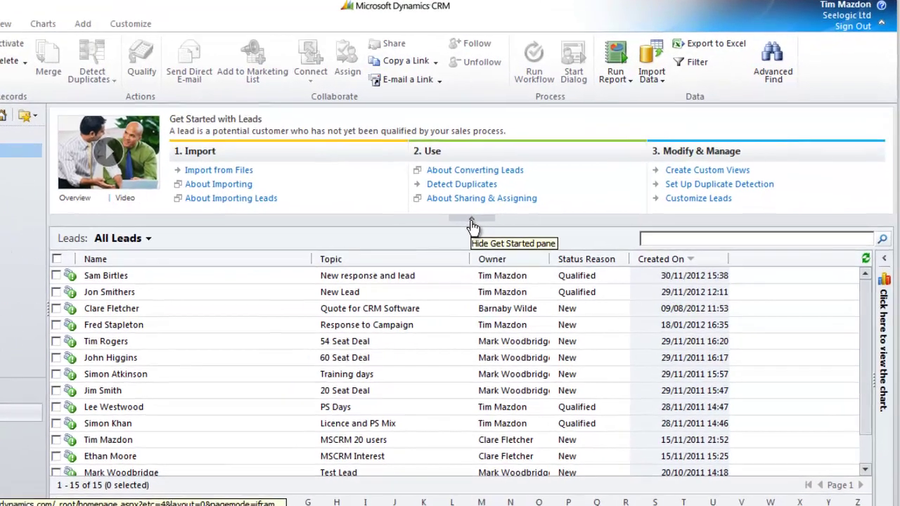
click(471, 221)
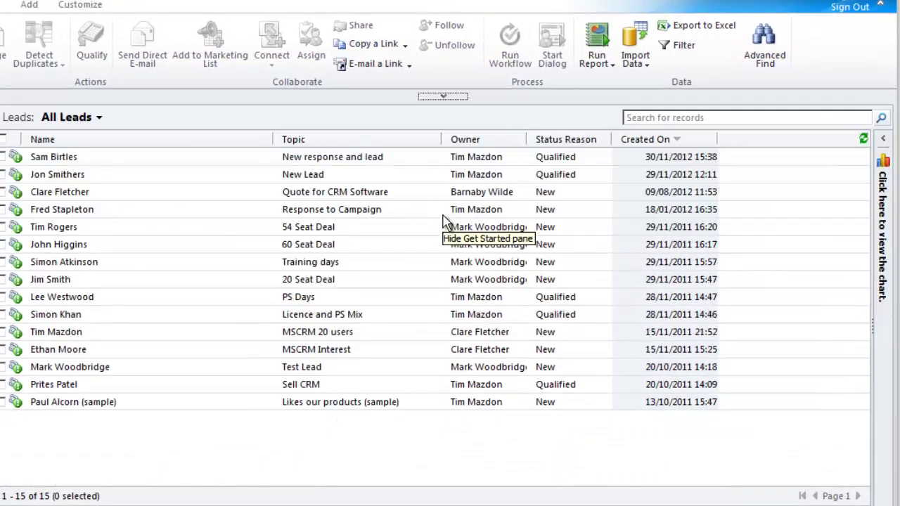
- Search the leads for the partial name 'jim smi'
click(646, 119)
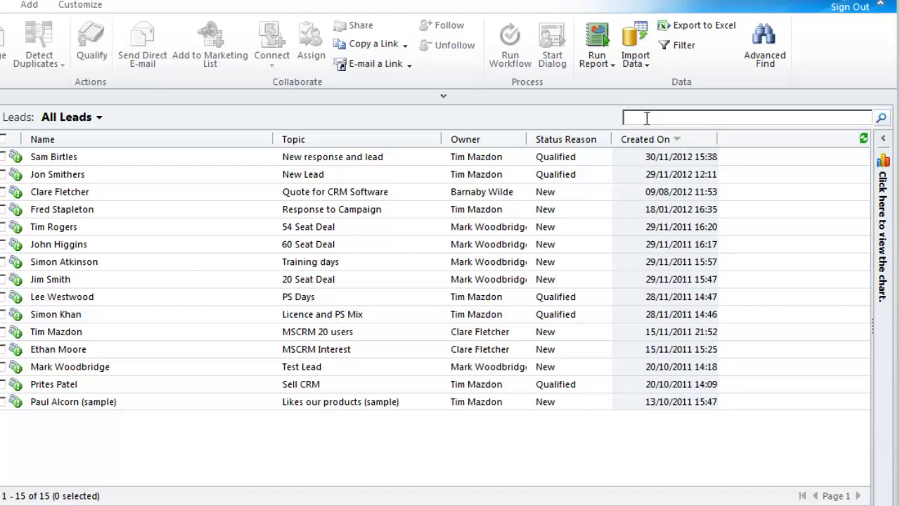
text(jim smi)
click(882, 118)
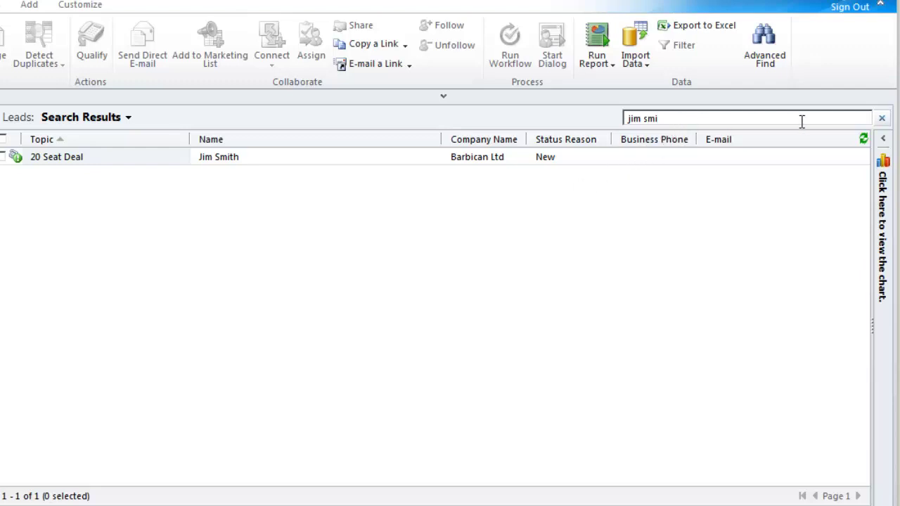
- Clear the previous lead search and search for 'saracens' instead
click(881, 124)
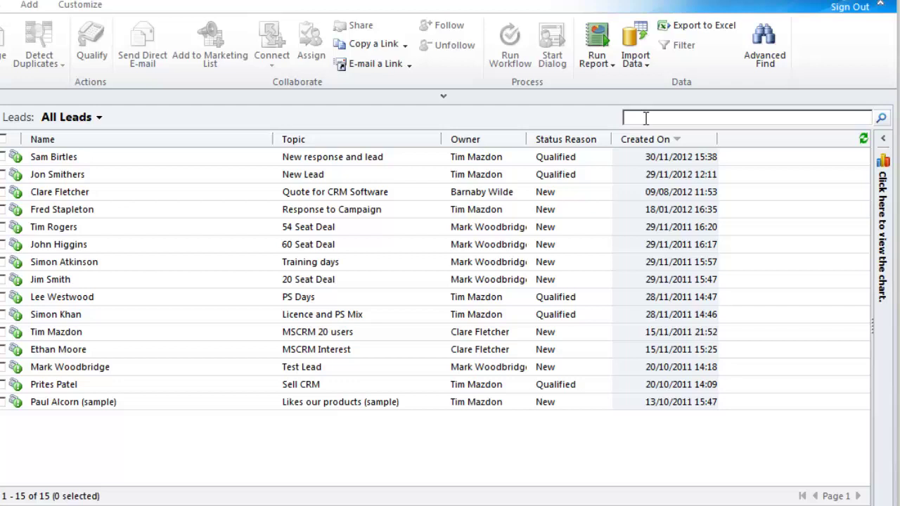
text(s)
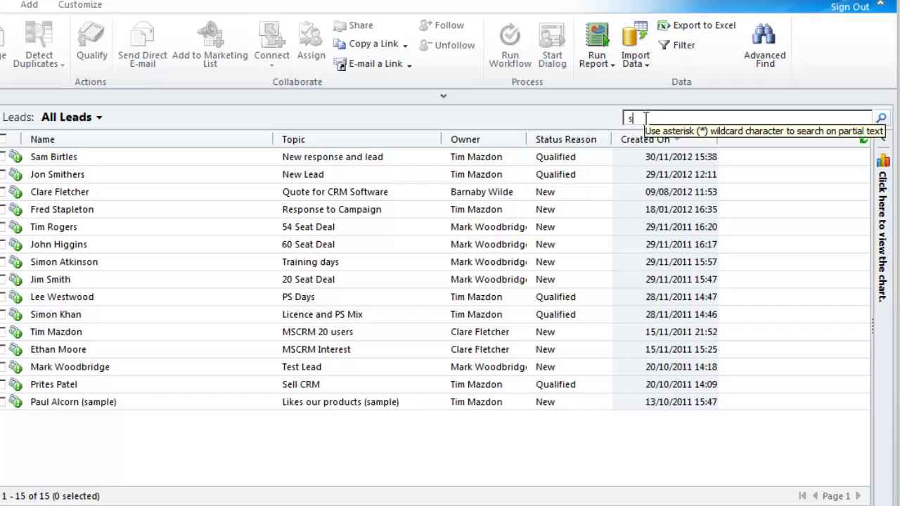
text(aracens)
click(883, 120)
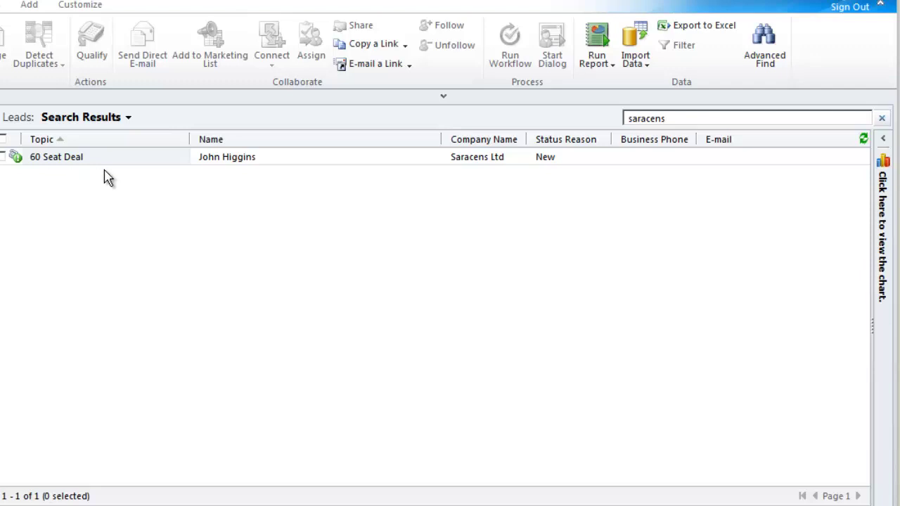
- Search the leads for 'users', then refine it to the wildcard search '*users'
click(882, 120)
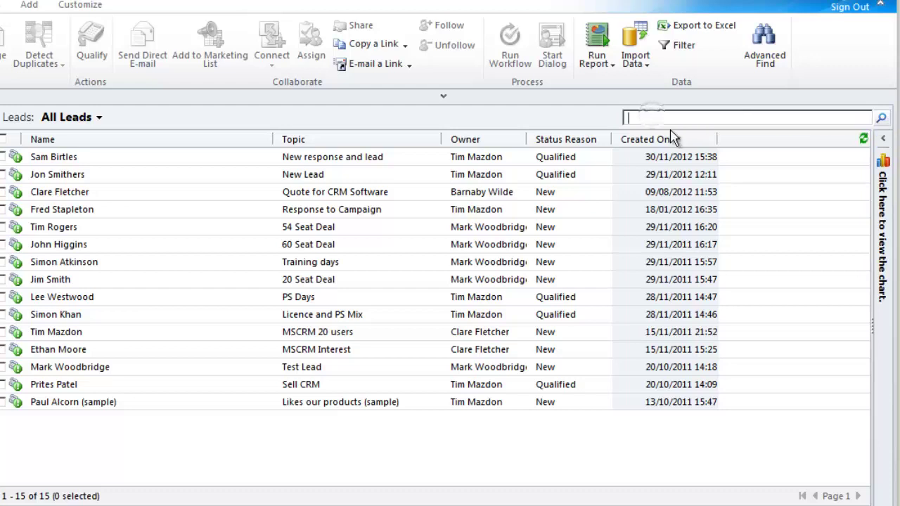
text(users)
click(882, 121)
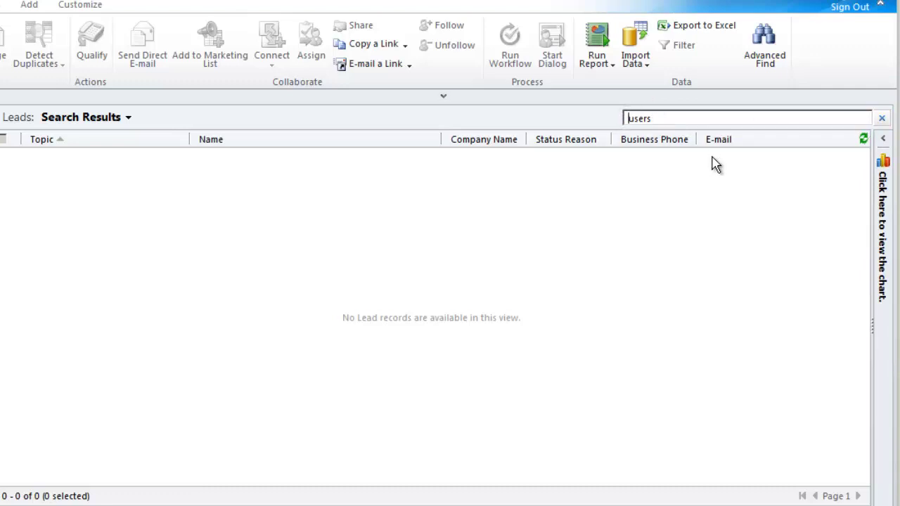
text(*)
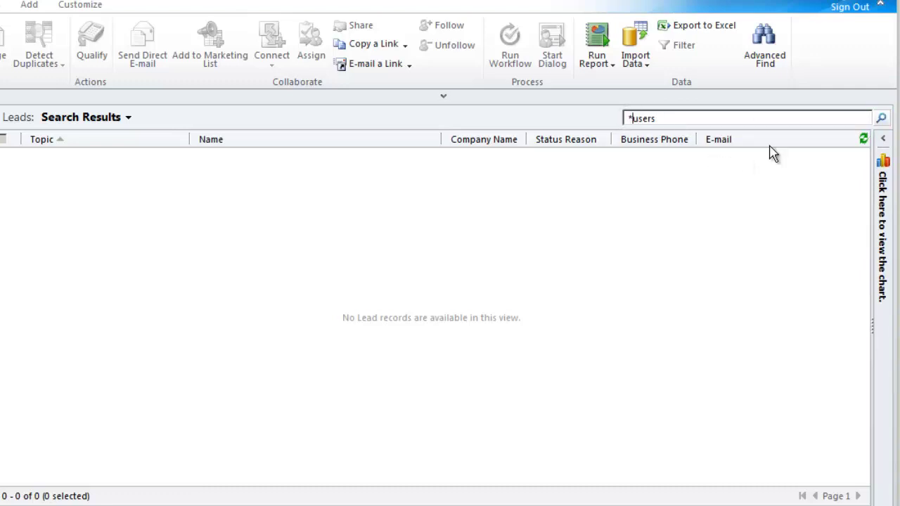
click(881, 118)
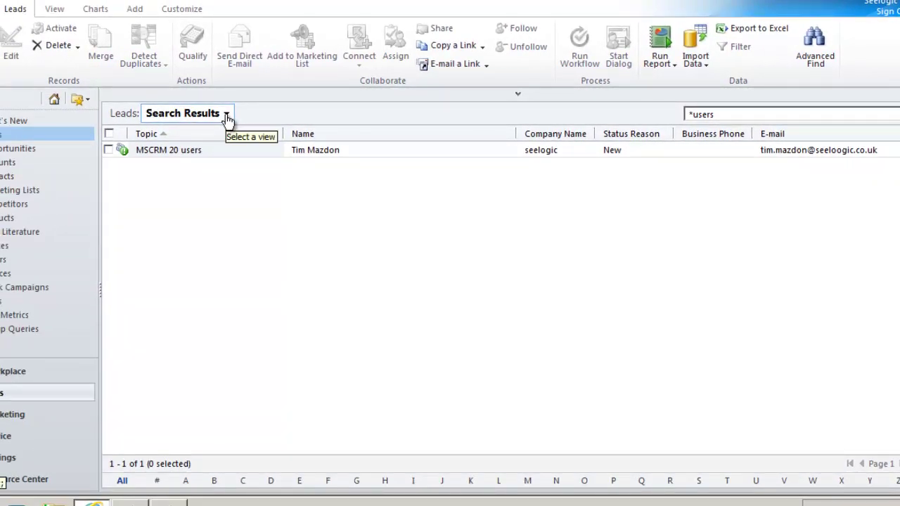
- Switch to All Leads, filter to leads starting with J, then show all letters again
click(226, 114)
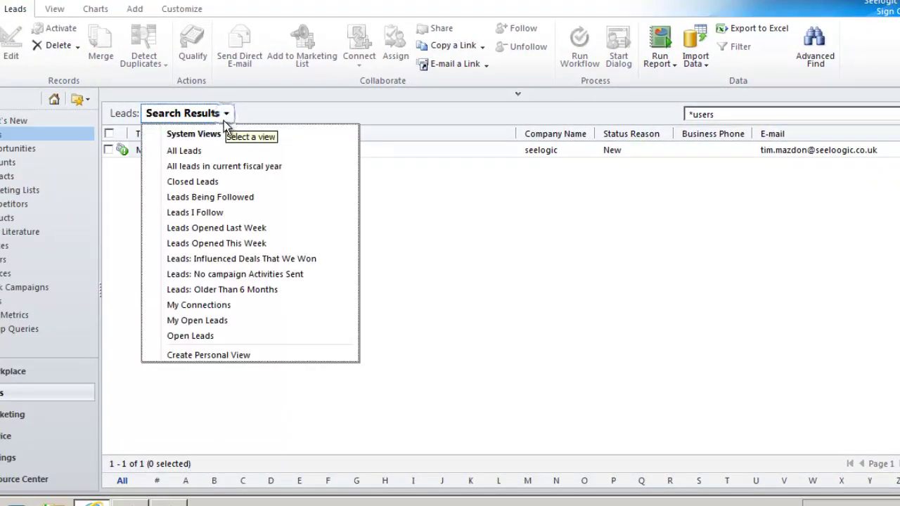
click(195, 151)
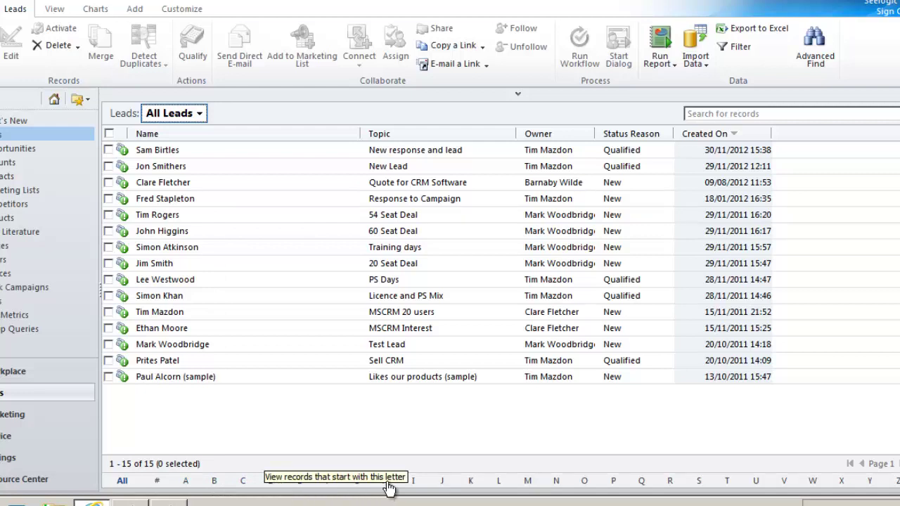
click(442, 481)
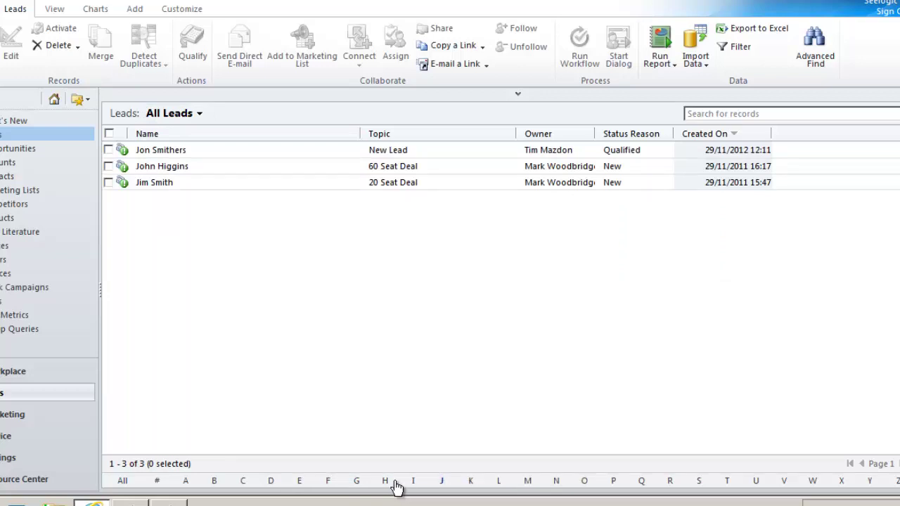
click(122, 482)
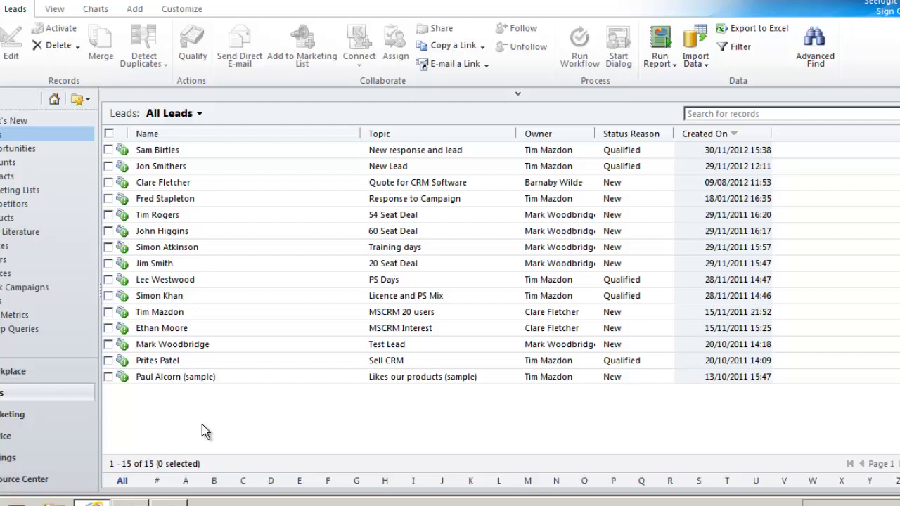
- Try the My Open Leads view, then settle on the Open Leads view
click(200, 115)
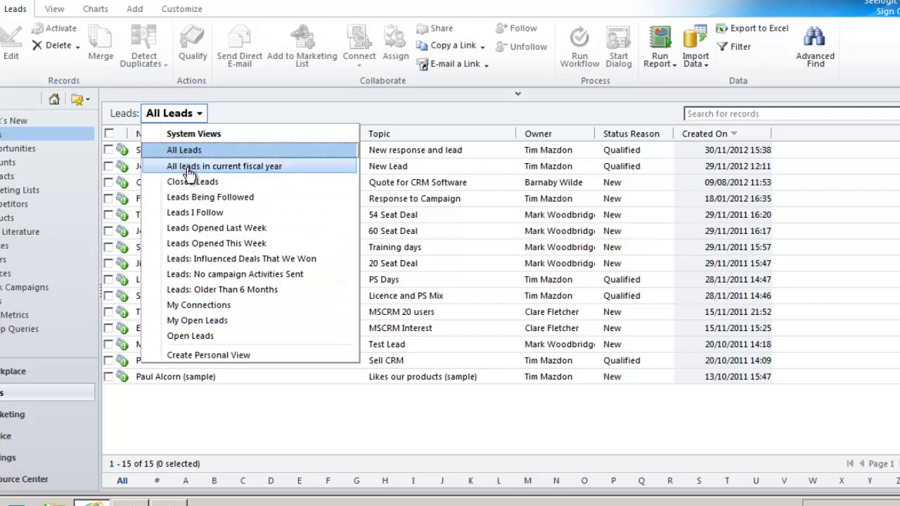
click(197, 321)
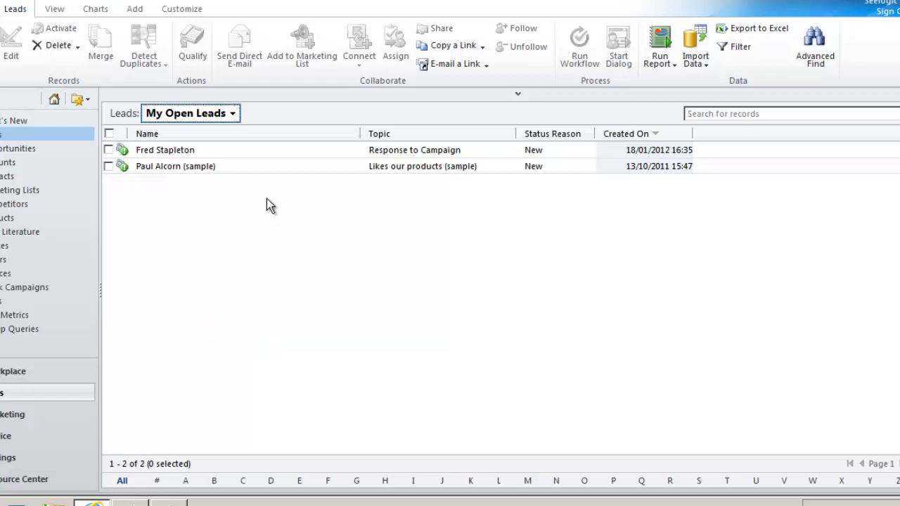
click(232, 114)
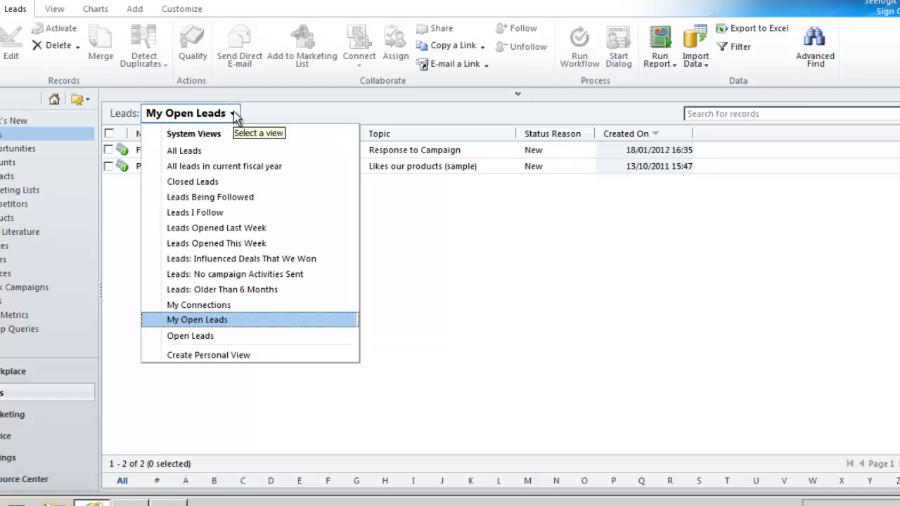
click(205, 337)
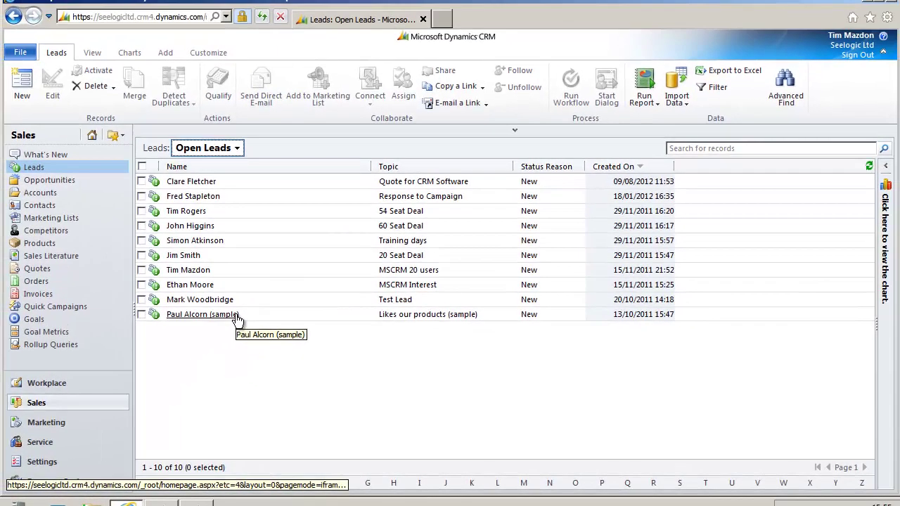
- Open Opportunities, try the N, # and All filters, then show Won Opportunities
click(35, 168)
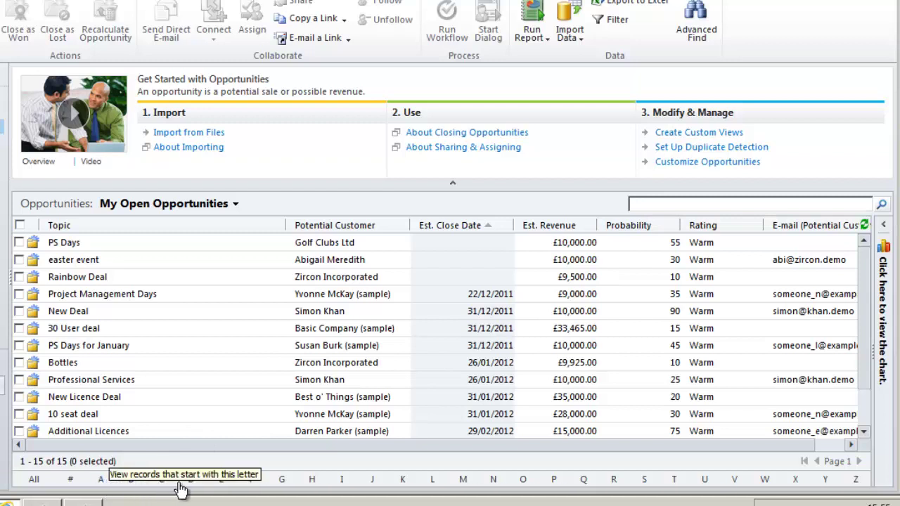
click(494, 480)
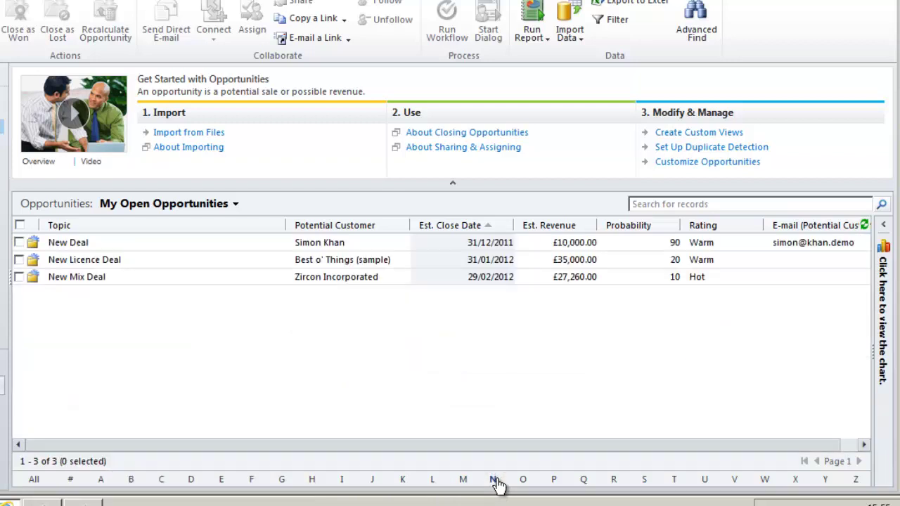
click(74, 484)
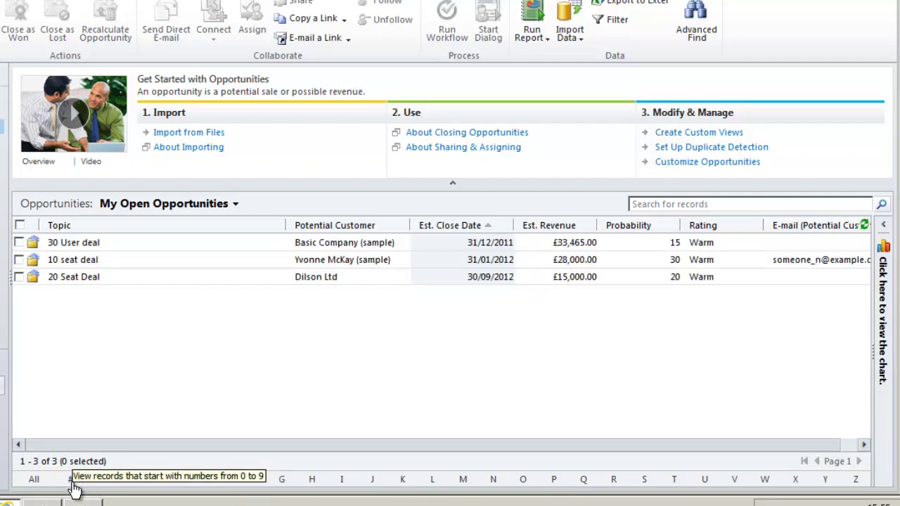
click(35, 480)
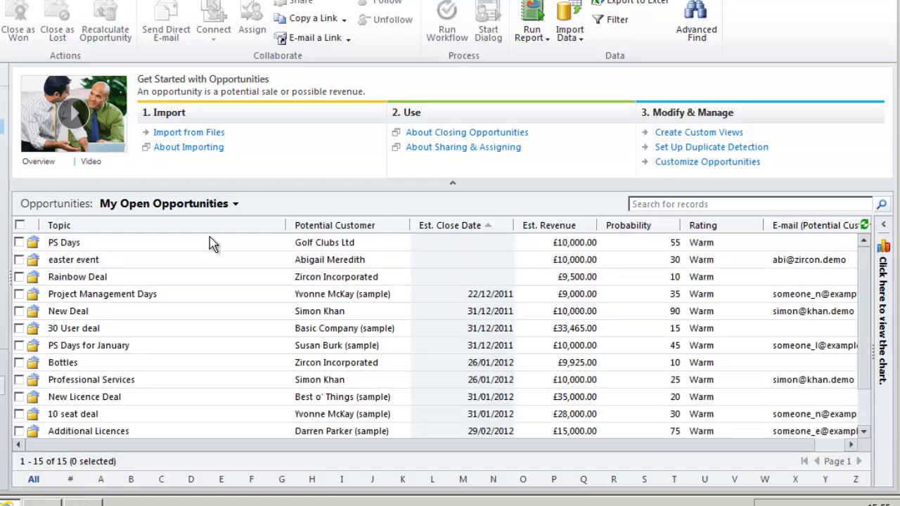
click(237, 209)
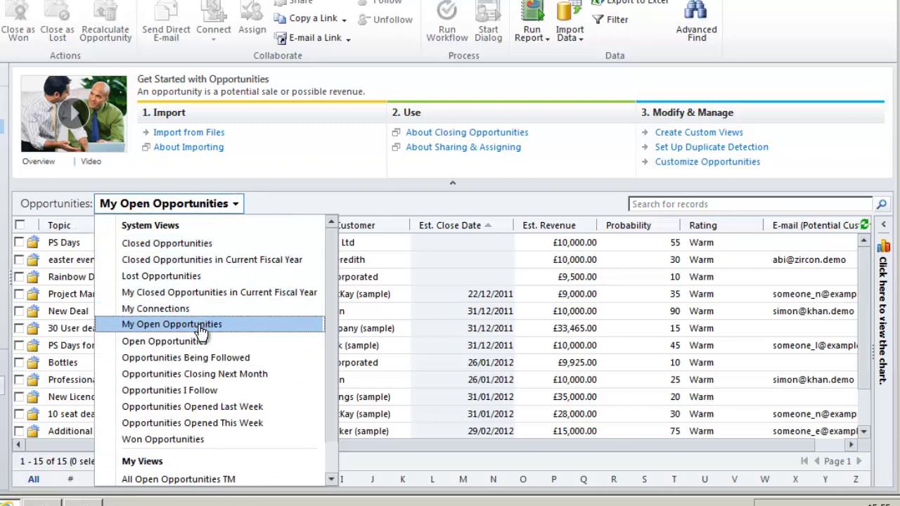
click(193, 439)
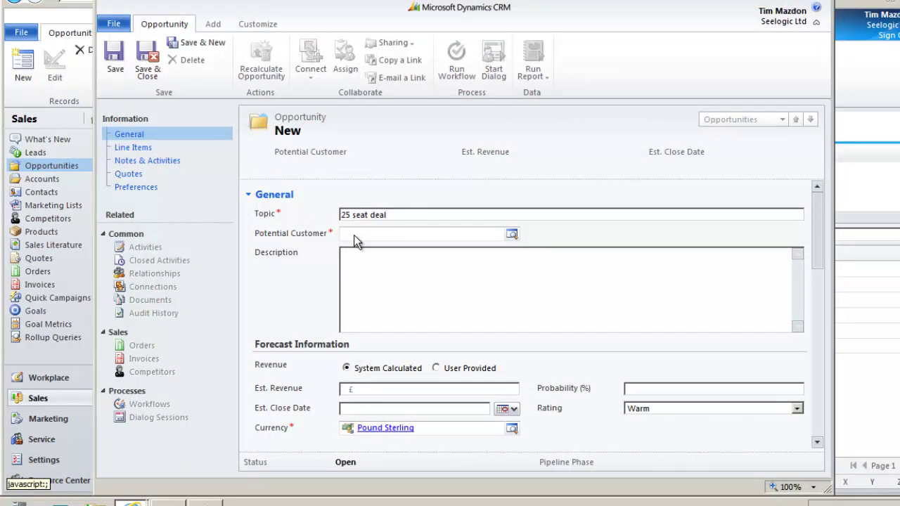
- Enter 'zir' as the new opportunity's Potential Customer and dismiss the suggestion list
click(353, 235)
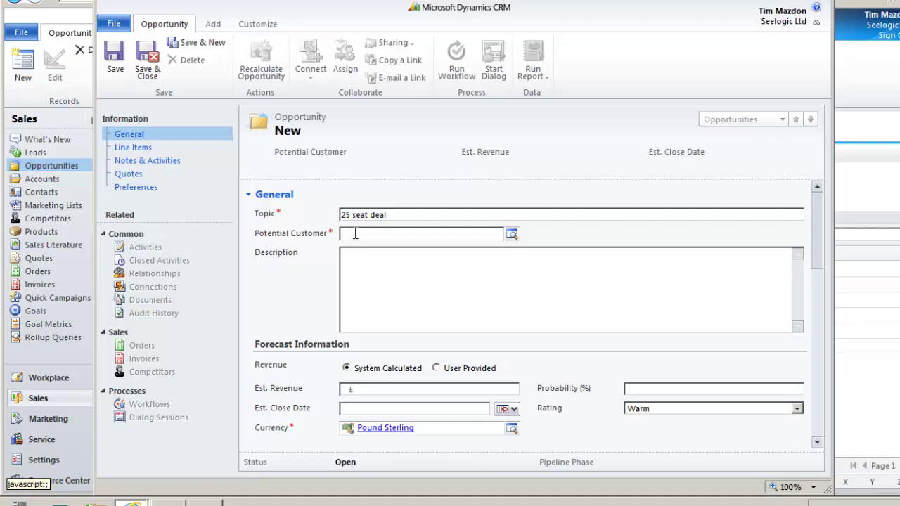
text(zir)
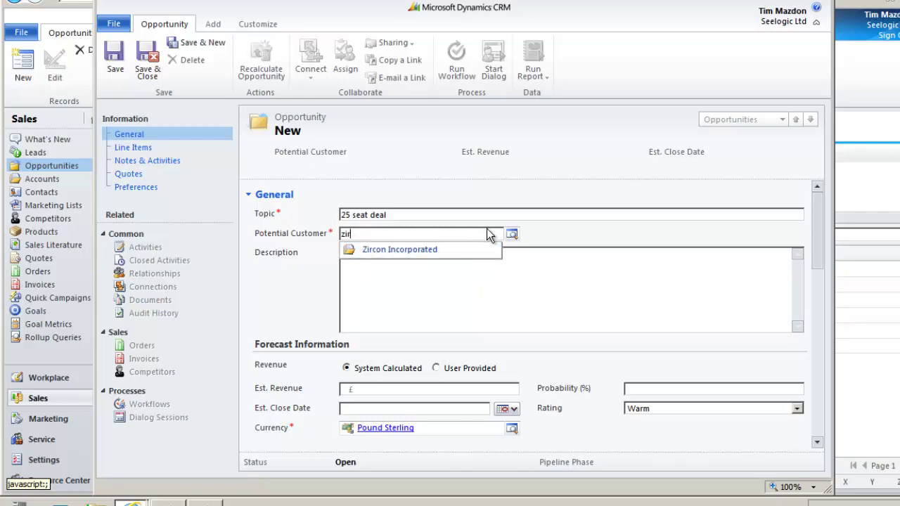
click(511, 233)
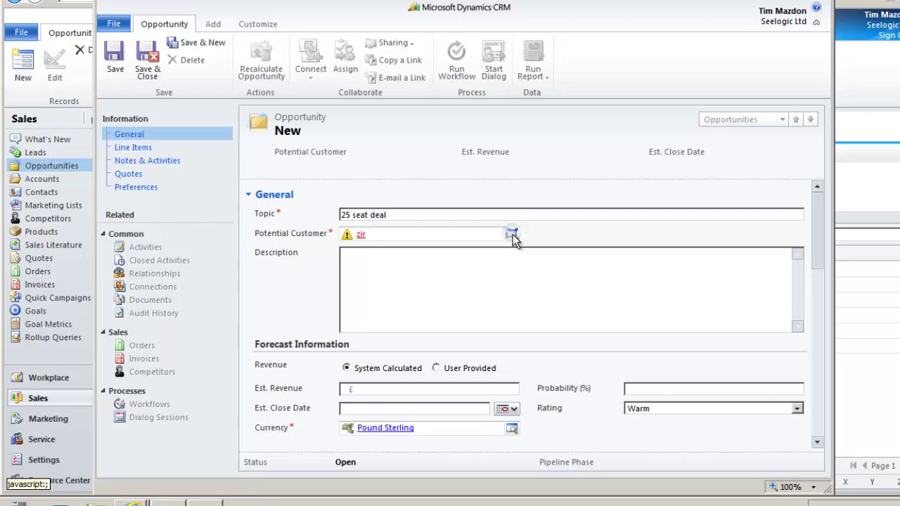
- Open the Potential Customer lookup and search accounts for 'zircon'
click(513, 236)
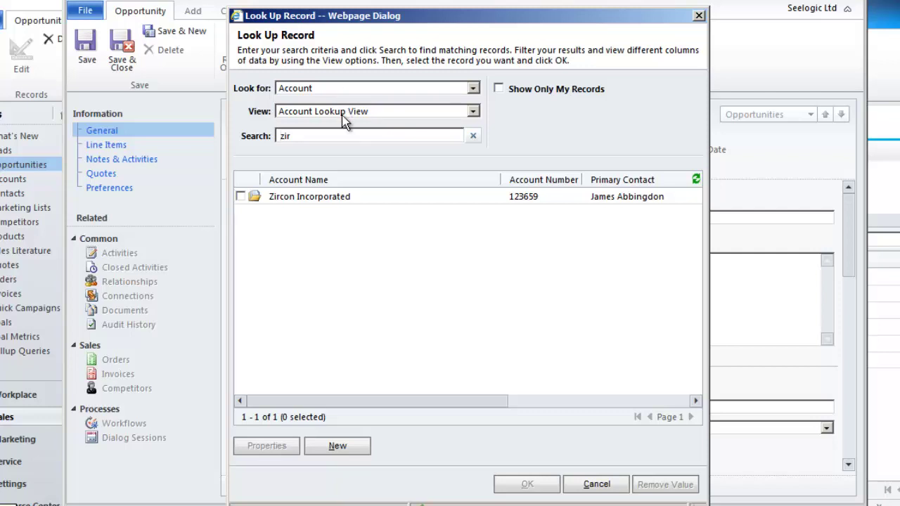
click(474, 88)
click(474, 89)
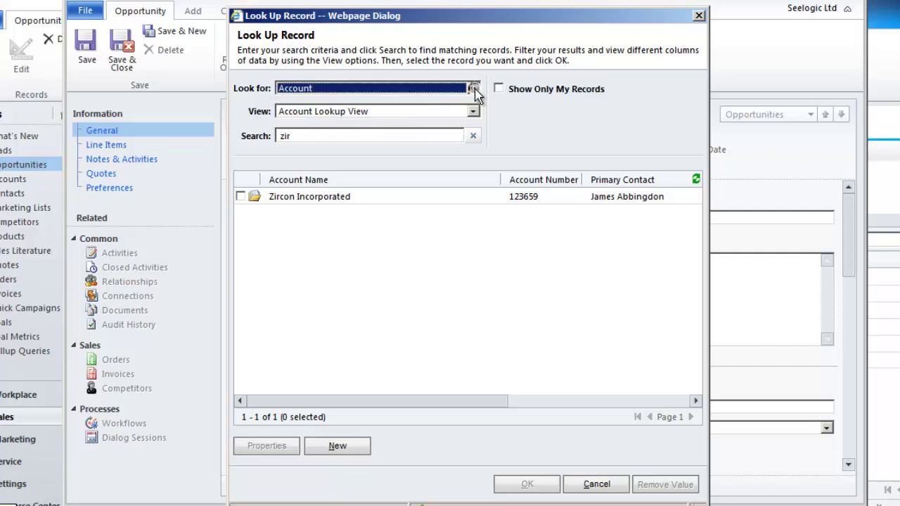
click(337, 137)
text(c)
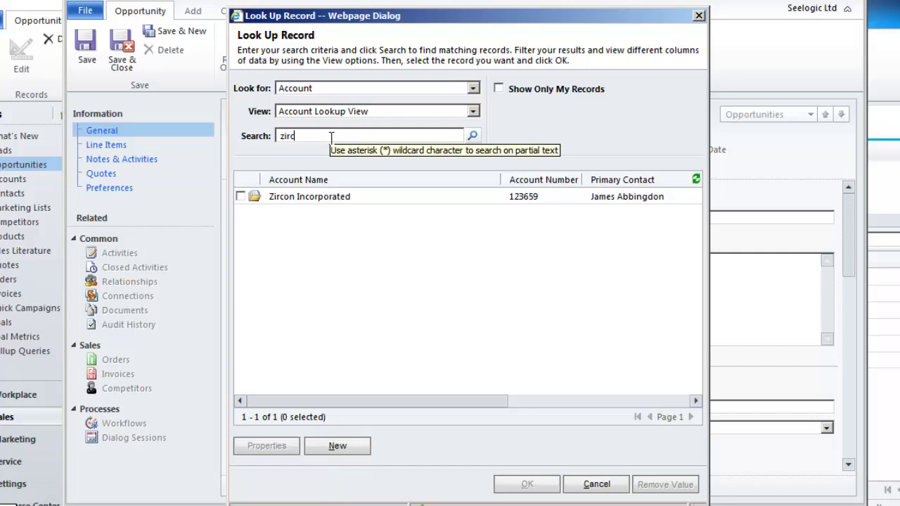
text(on)
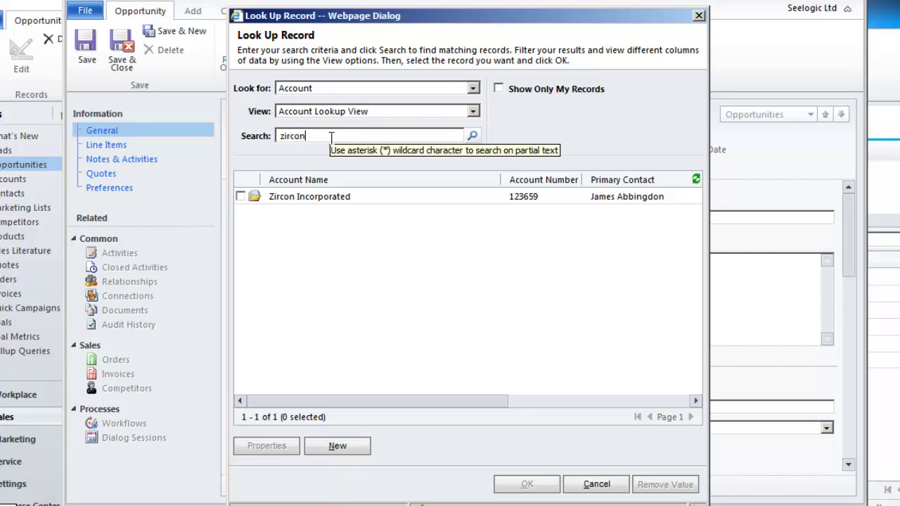
click(473, 138)
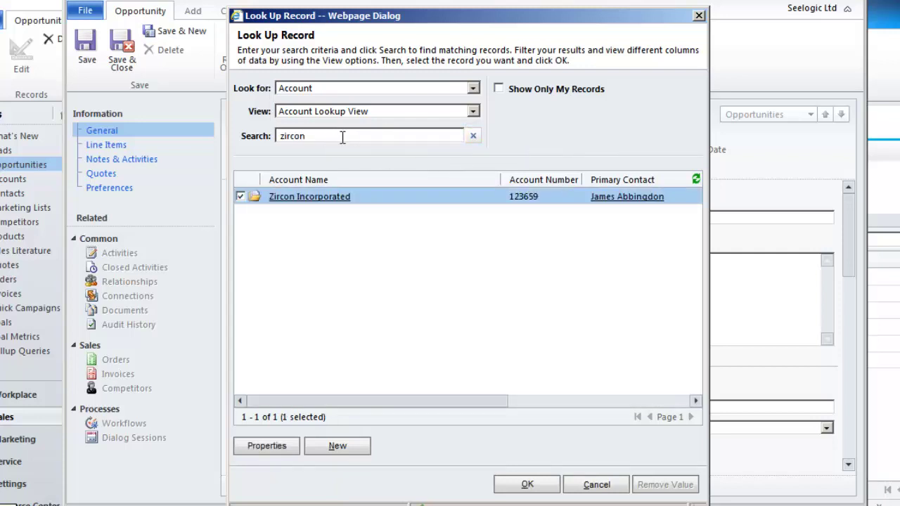
- Replace the lookup search text with 'khan' and search accounts again
drag(342, 137, 260, 139)
text(khan)
click(473, 137)
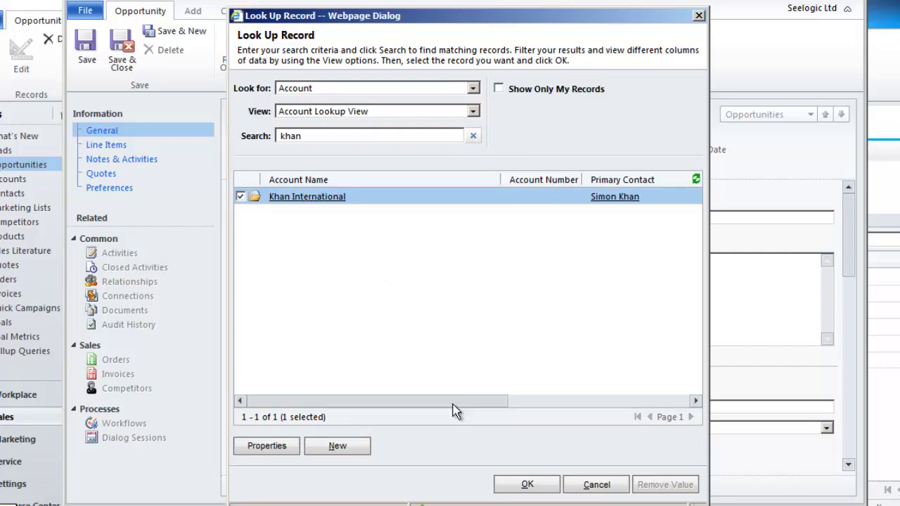
- Confirm Khan International as the opportunity's Potential Customer
click(522, 484)
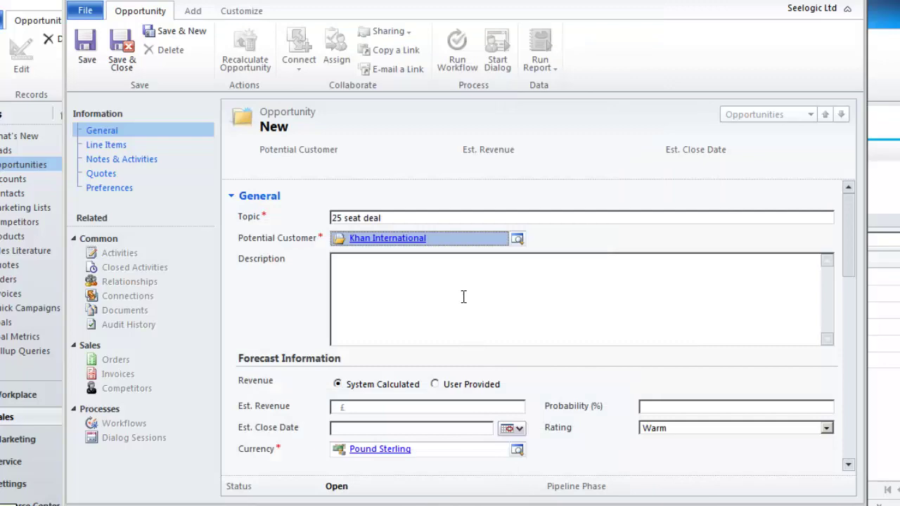